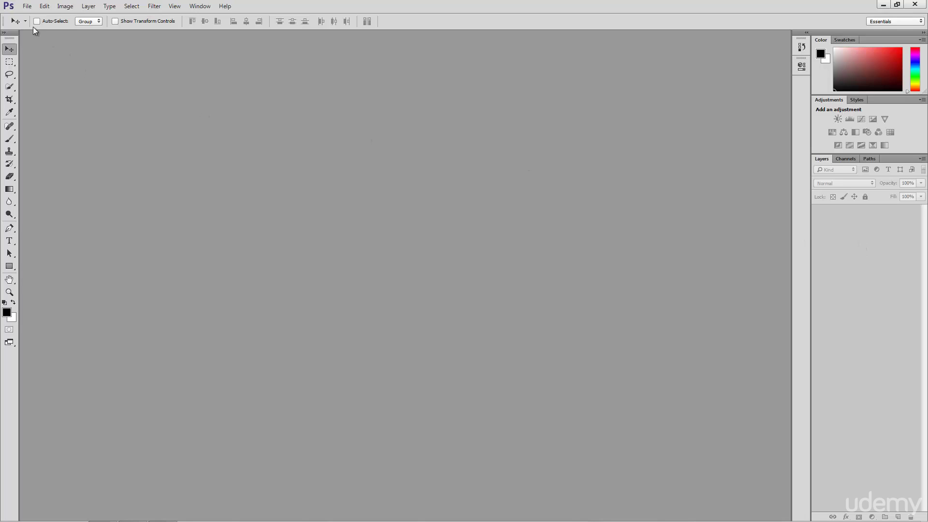
Open Balcony.jpg from the Desktop through Open As, with the format set to Camera Raw.
left_click(27, 6)
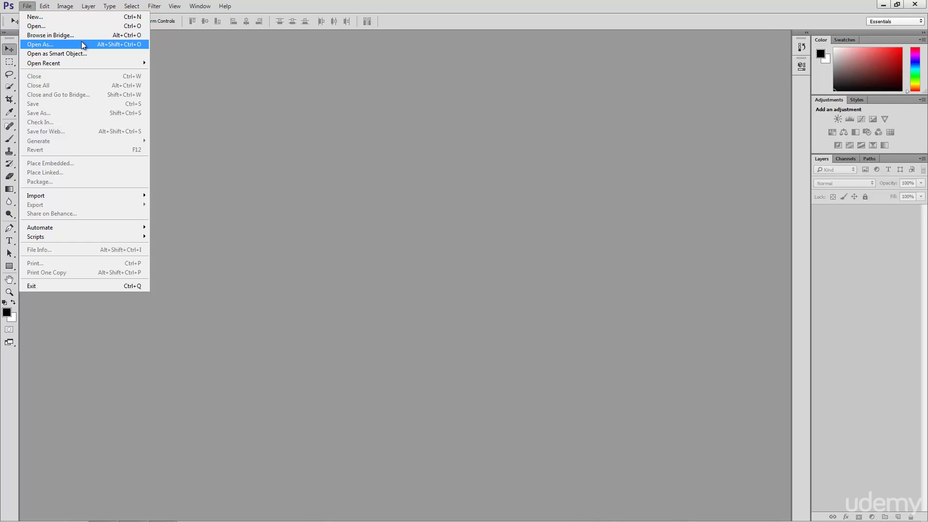
left_click(79, 46)
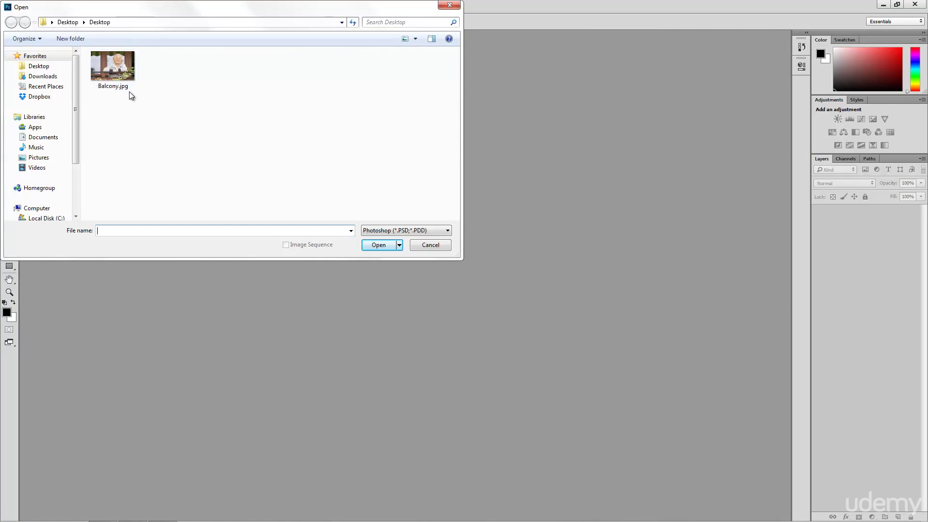
left_click(121, 72)
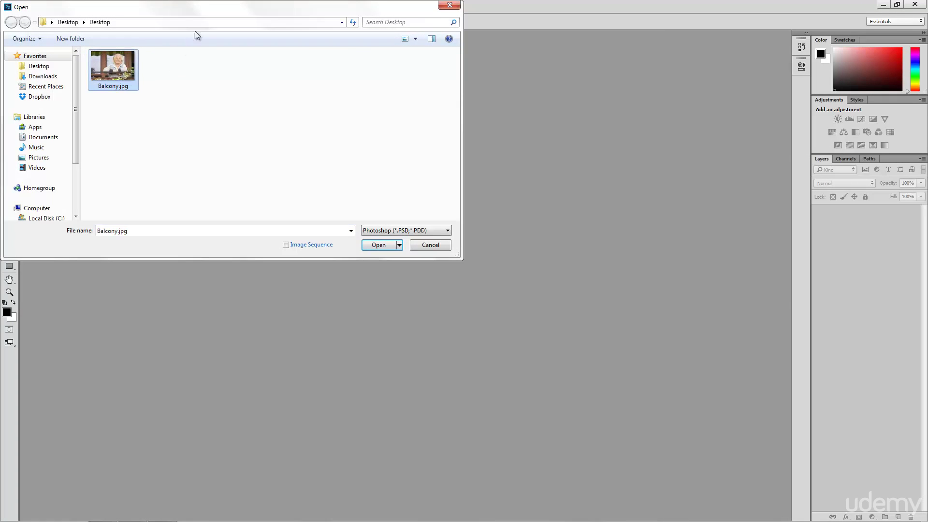
double_click(190, 270)
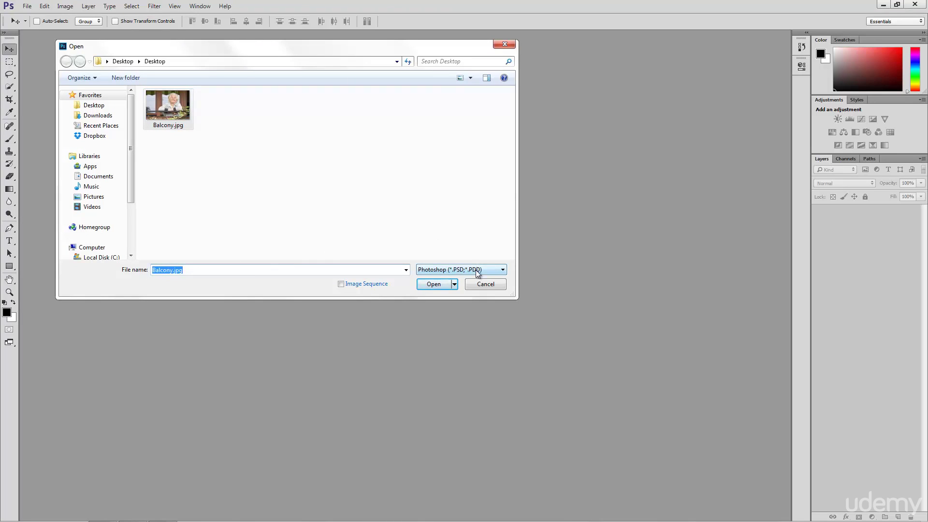
left_click(468, 272)
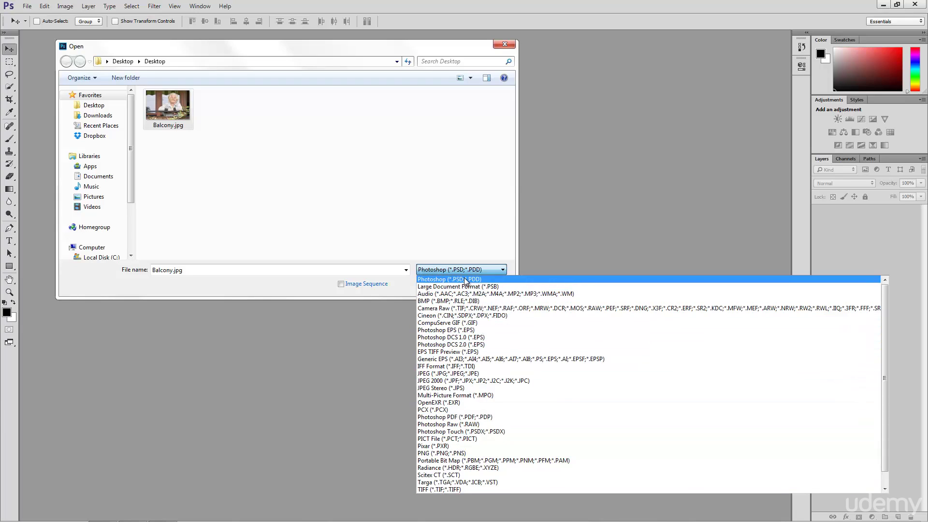
left_click(454, 309)
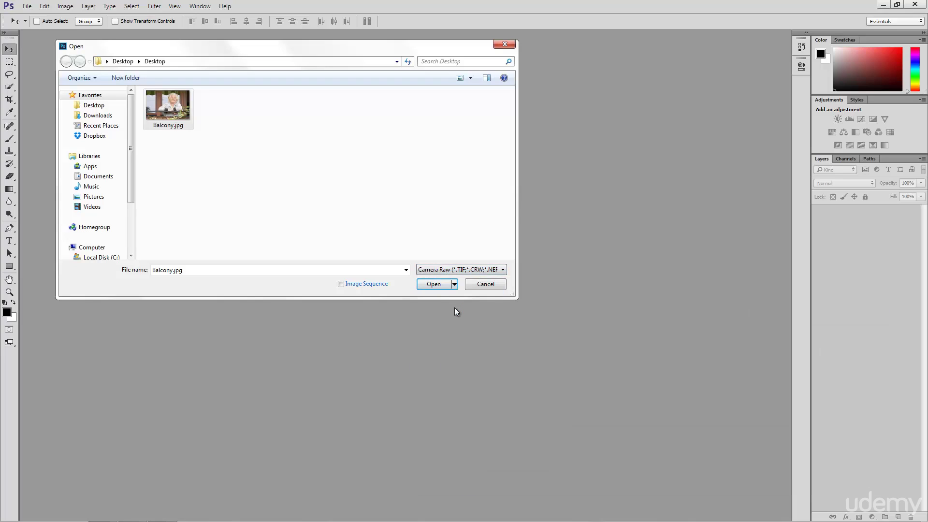
left_click(433, 284)
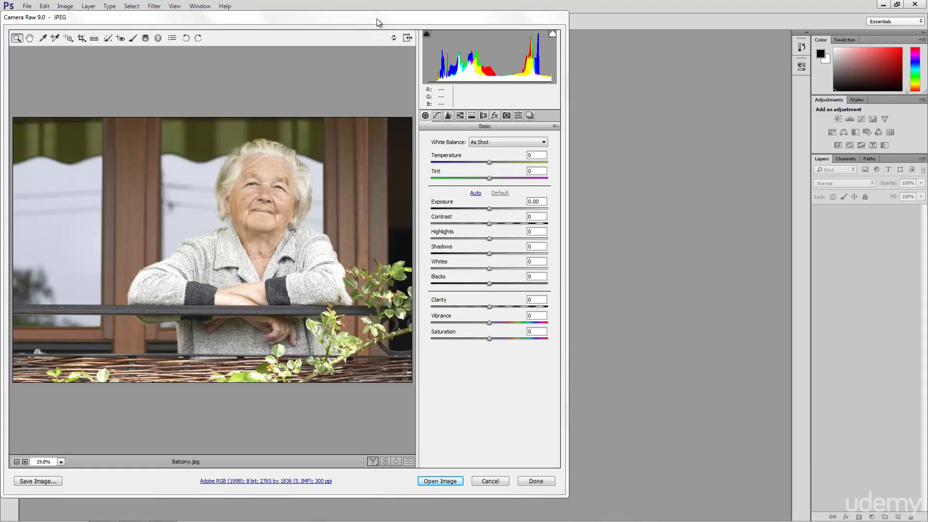
Bring the Camera Raw image into Photoshop as a smart object, holding Shift for Open Object.
left_click_drag(376, 18, 477, 25)
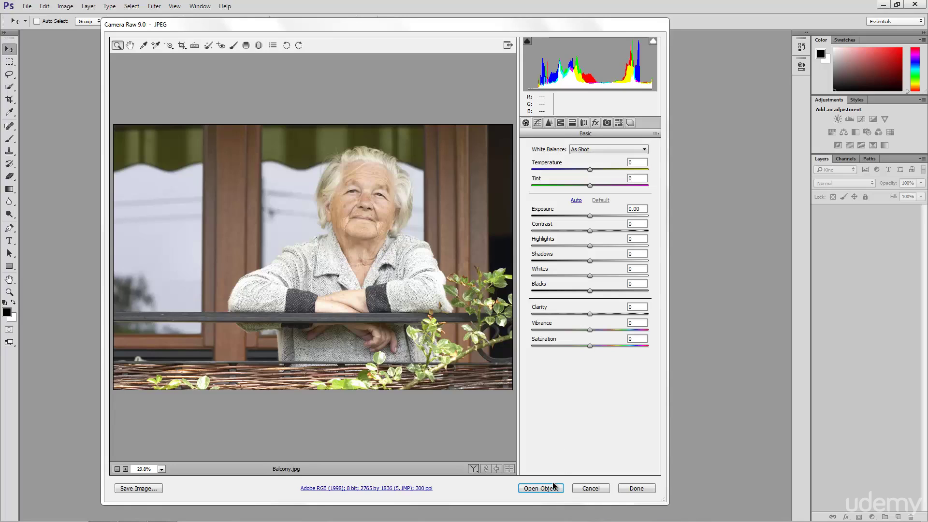
key("shift")
left_click(547, 489, "shift")
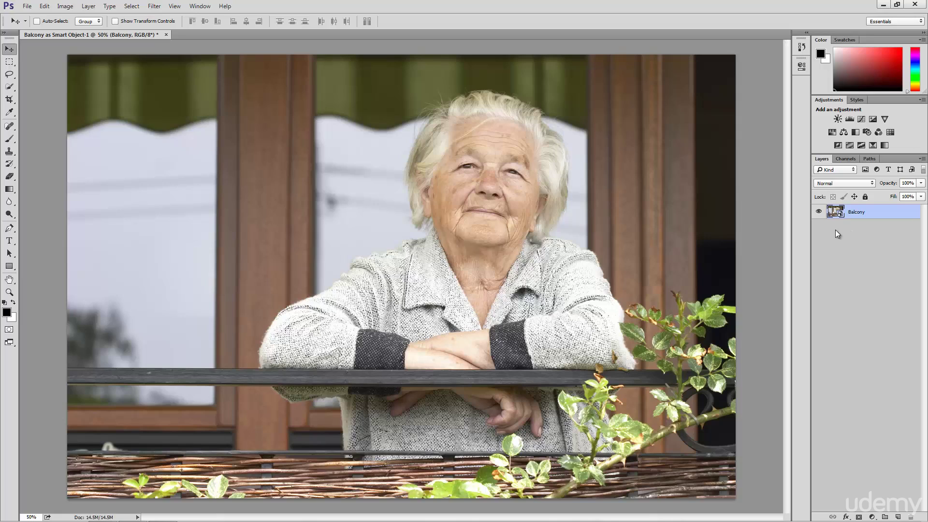
Duplicate the Balcony layer with New Smart Object via Copy and select Balcony copy.
left_click(89, 7)
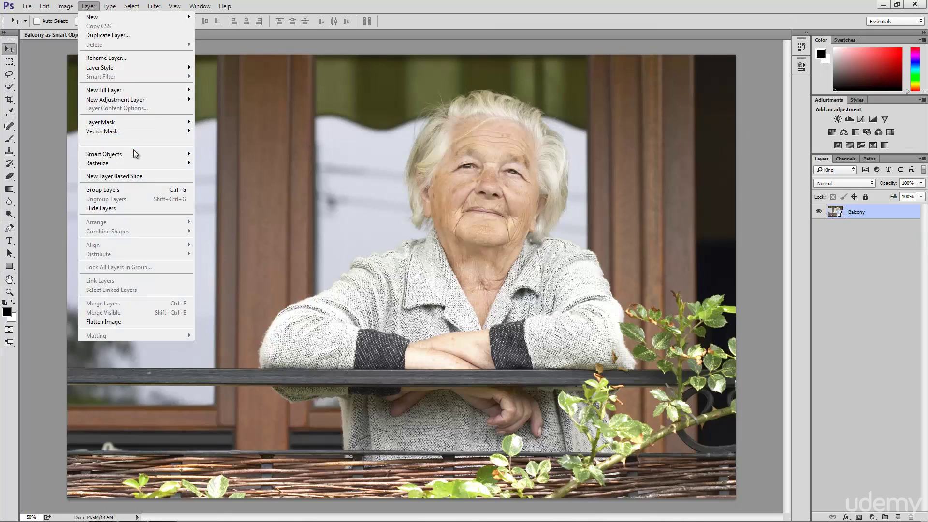
mouse_move(103, 154)
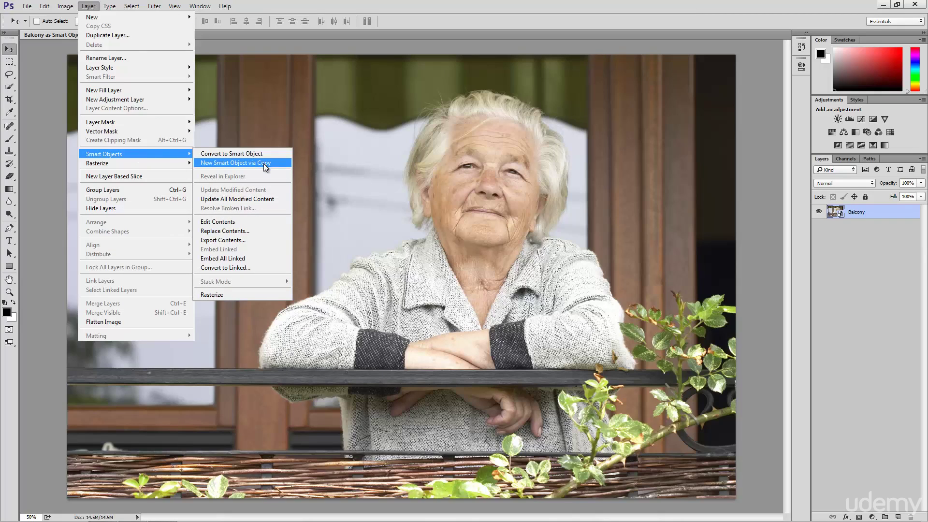
left_click(338, 149)
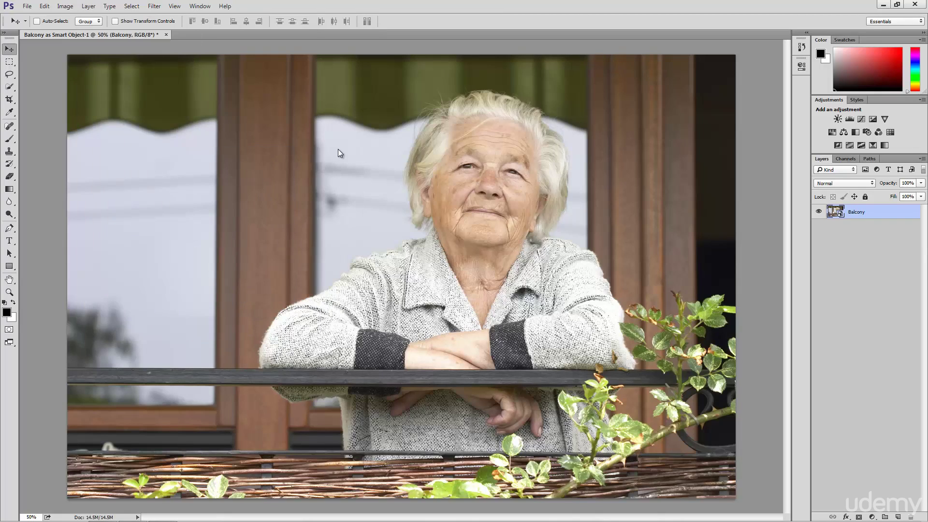
right_click(865, 218)
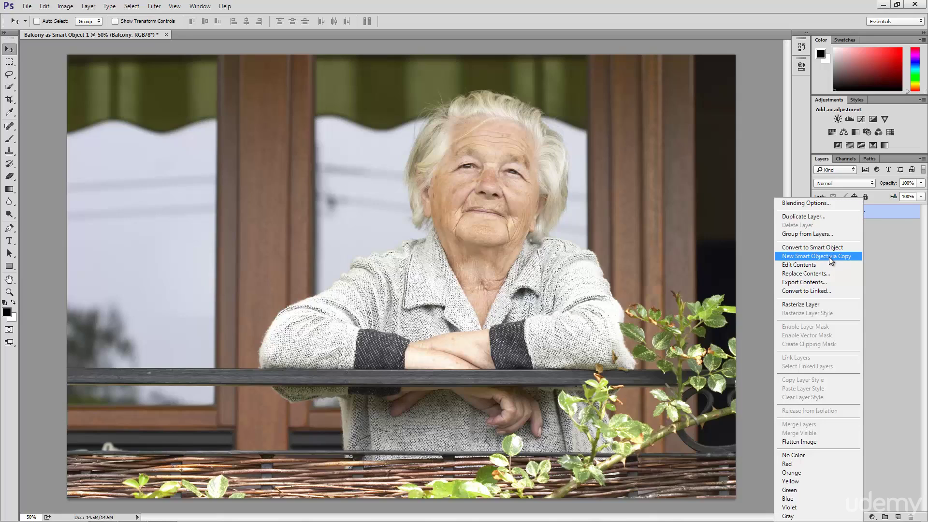
left_click(830, 260)
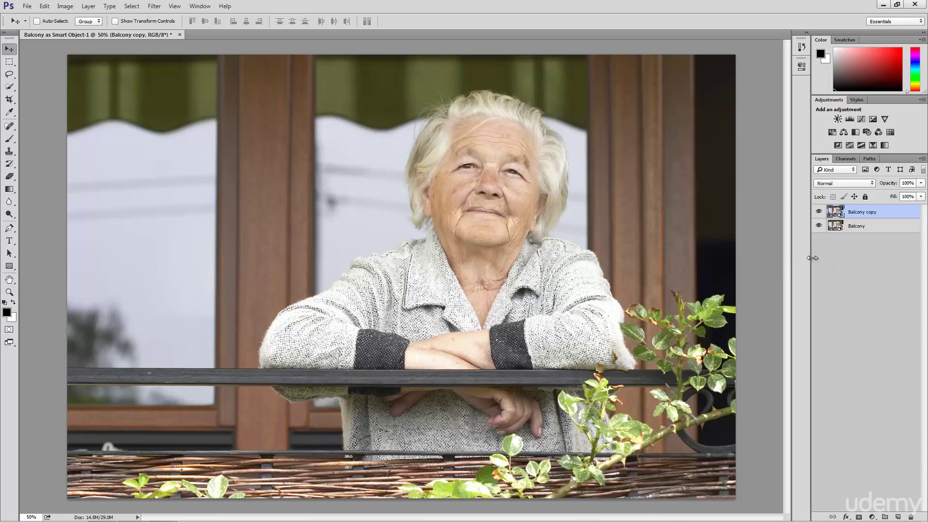
left_click(835, 226)
left_click(836, 213)
In Camera Raw for Balcony copy, set Exposure -0.50, Contrast +30 and Highlights -100.
double_click(837, 212)
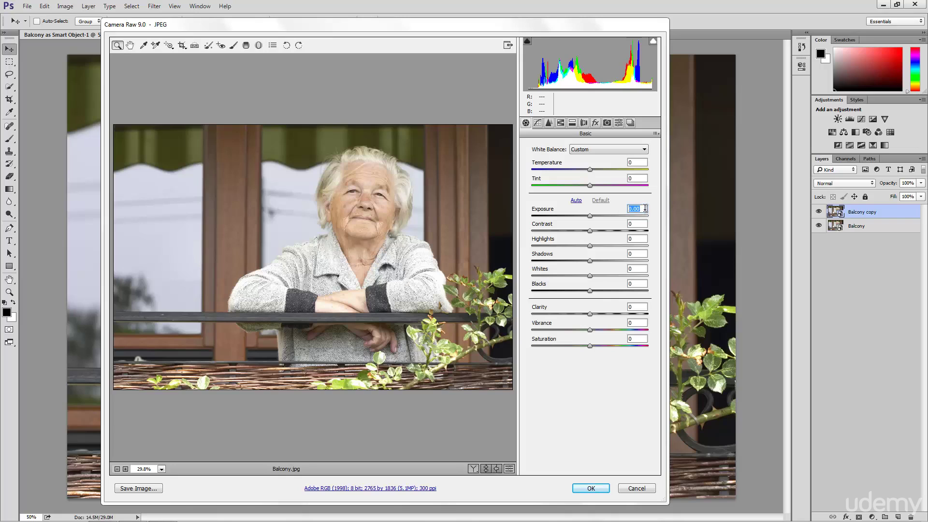
type(".5")
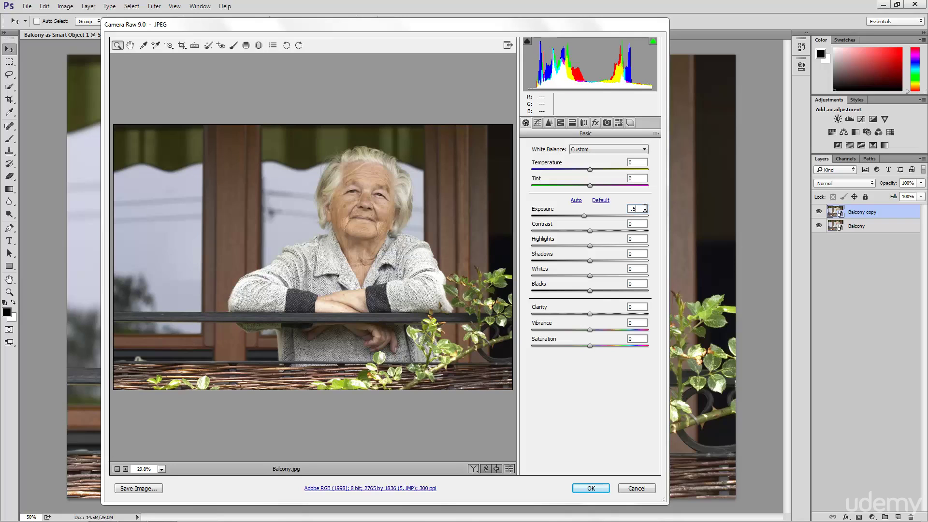
left_click(630, 223)
type("30")
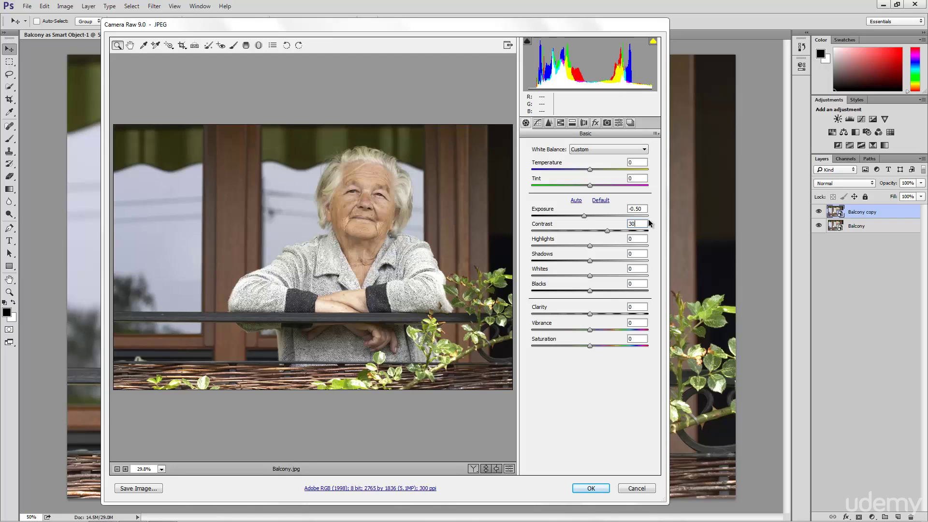
left_click(625, 239)
type("-1")
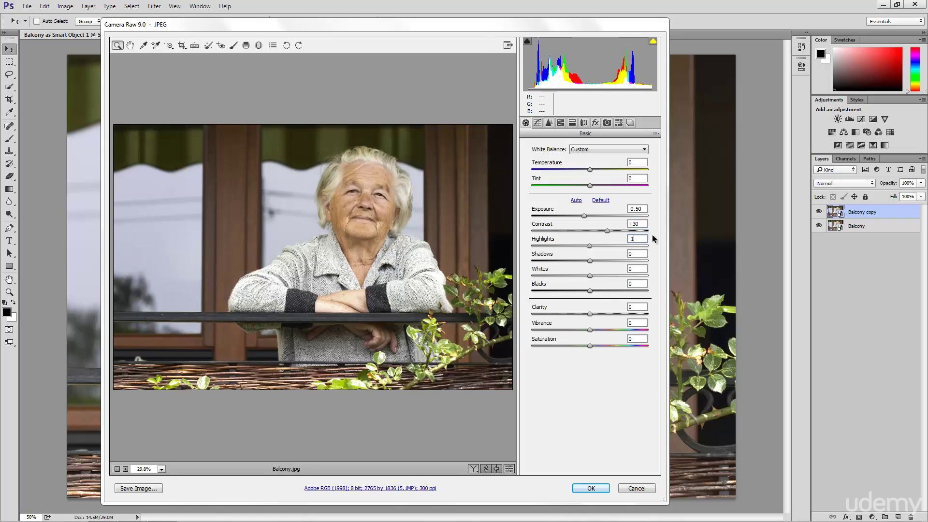
type("00")
left_click(636, 254)
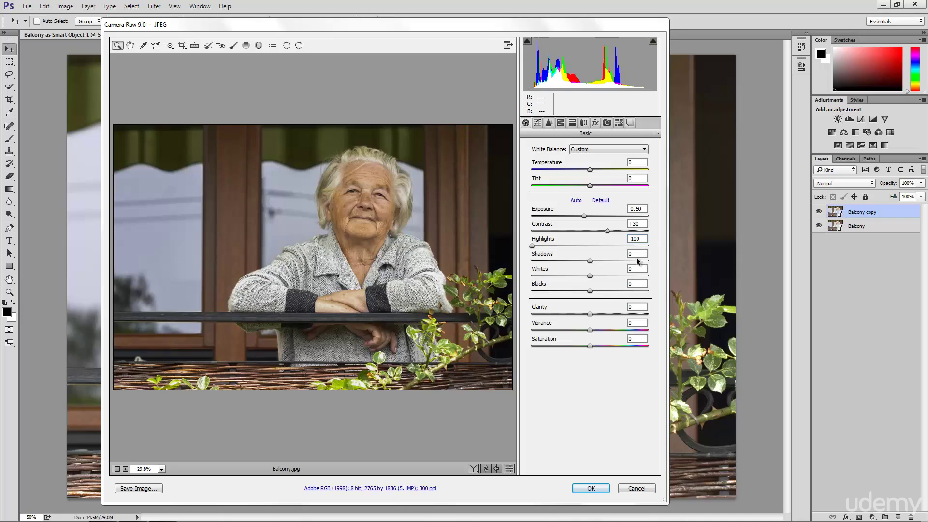
type("78")
type("0")
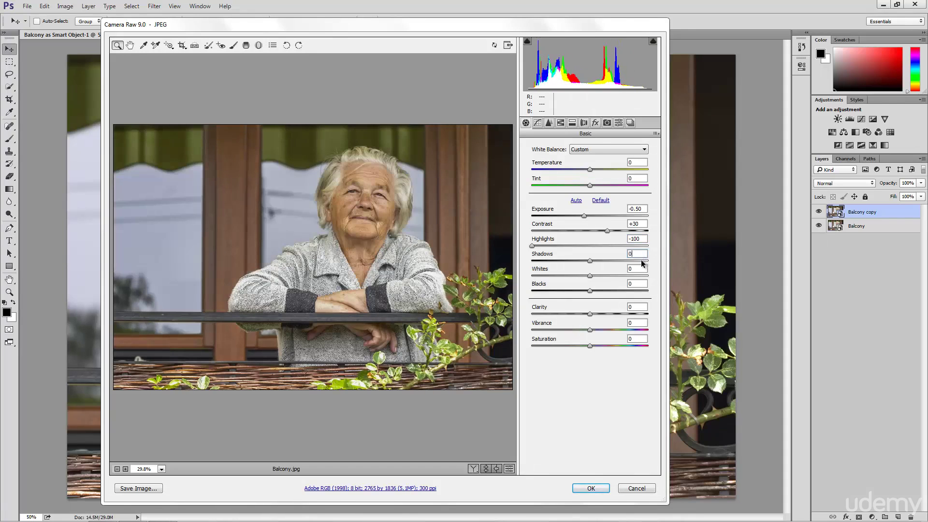
Set Whites +30, Clarity +50 and Saturation -100, then commit the Camera Raw edits.
double_click(638, 267)
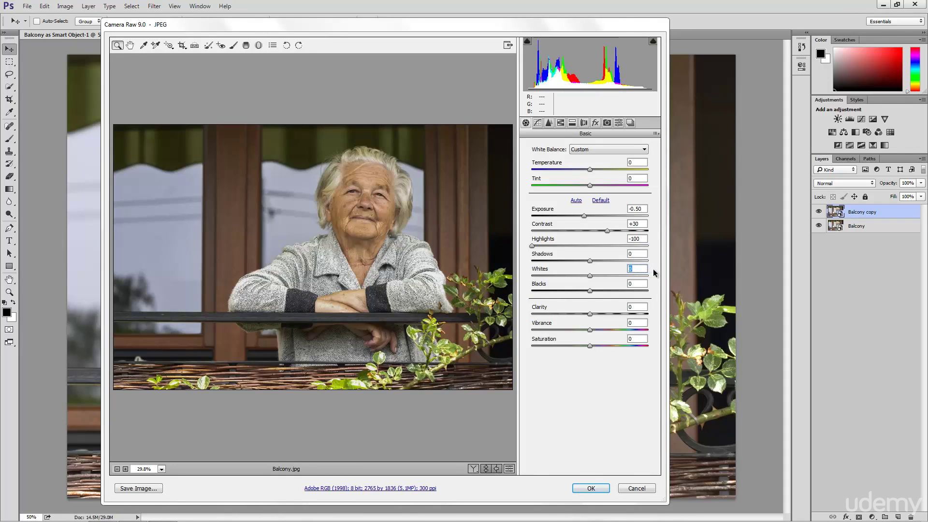
type("30")
left_click(627, 286)
double_click(637, 284)
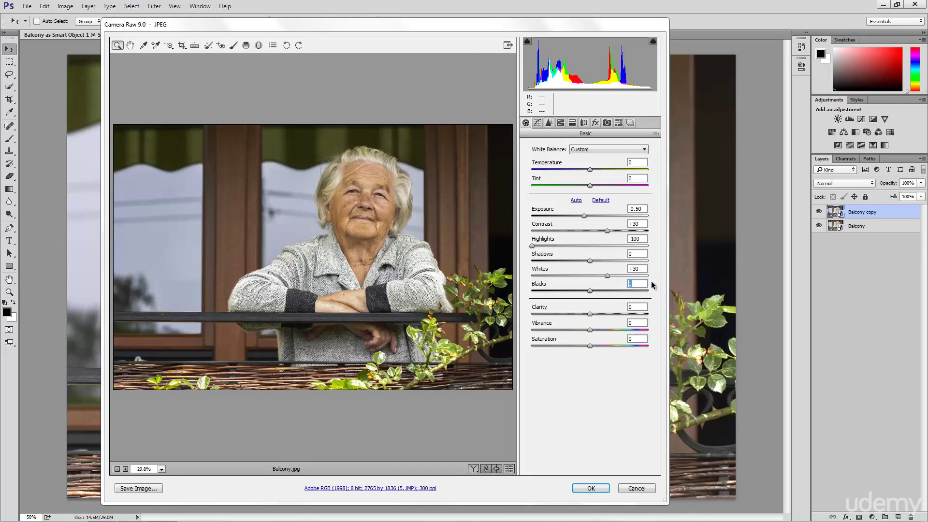
double_click(639, 307)
type("50")
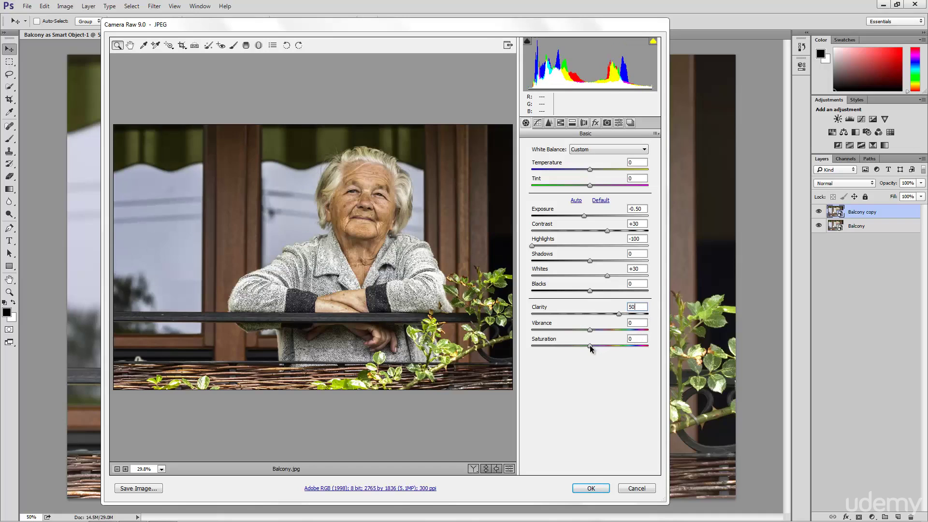
left_click_drag(590, 345, 526, 347)
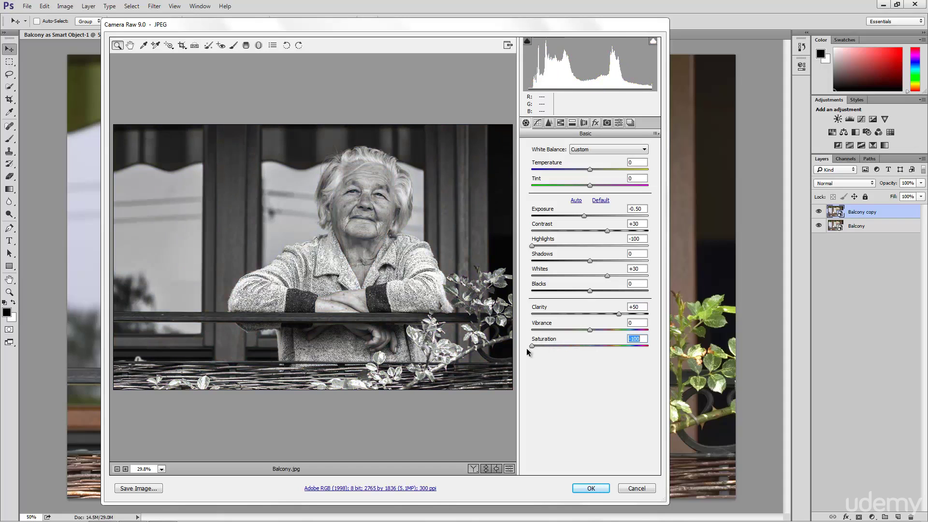
left_click(592, 488)
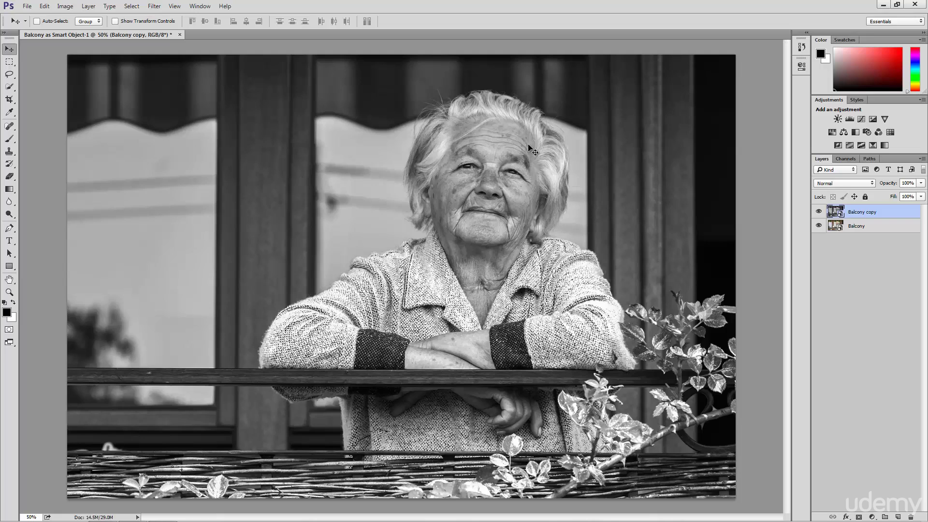
Hide and reshow Balcony copy to compare the black-and-white version with the colour original.
left_click(819, 214)
left_click(852, 231)
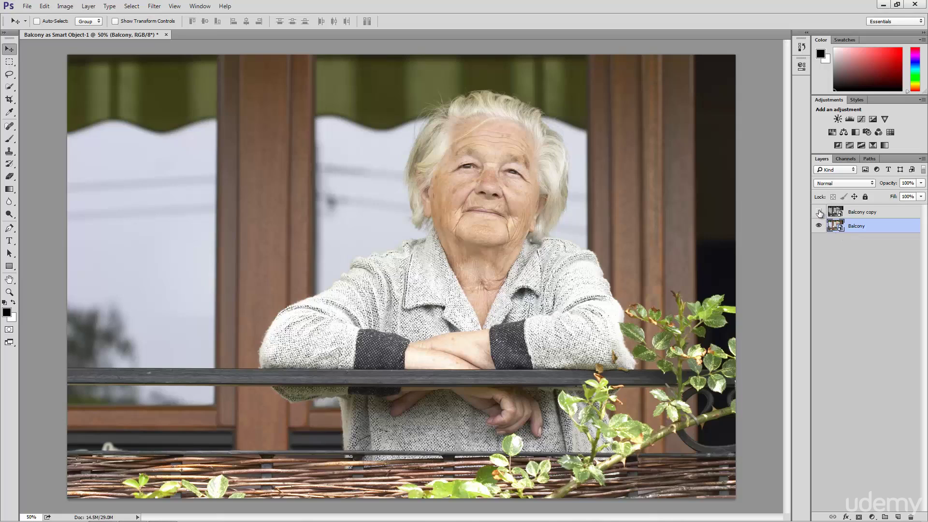
left_click(819, 212)
left_click(858, 216)
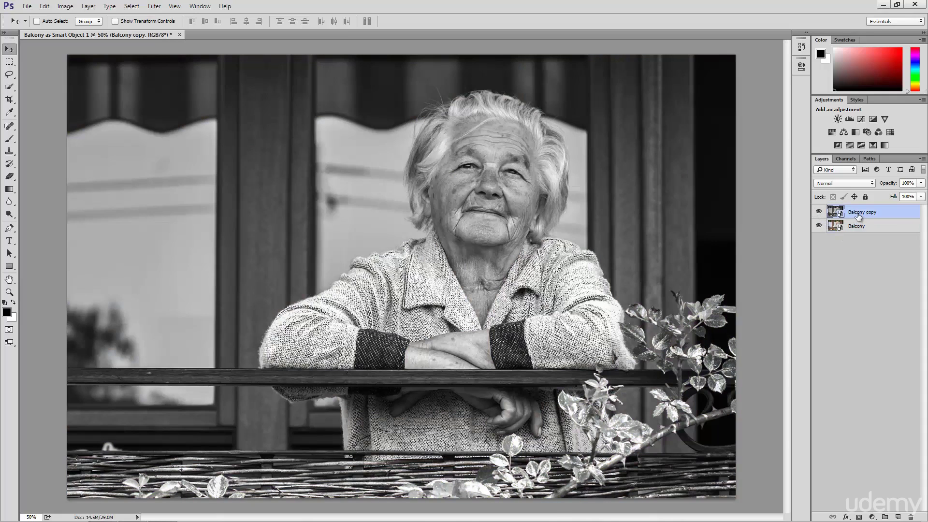
Set Balcony copy's blend mode to Luminosity and toggle its visibility to compare.
left_click(853, 183)
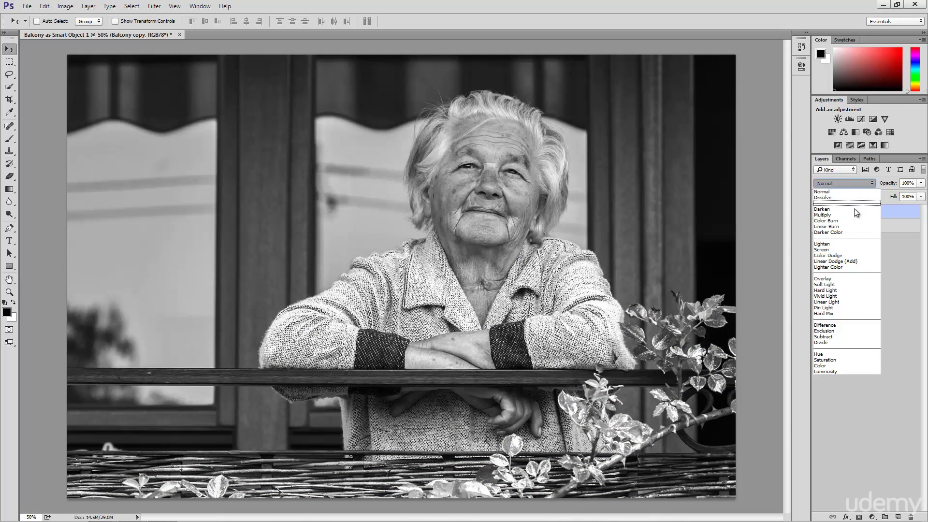
left_click(838, 372)
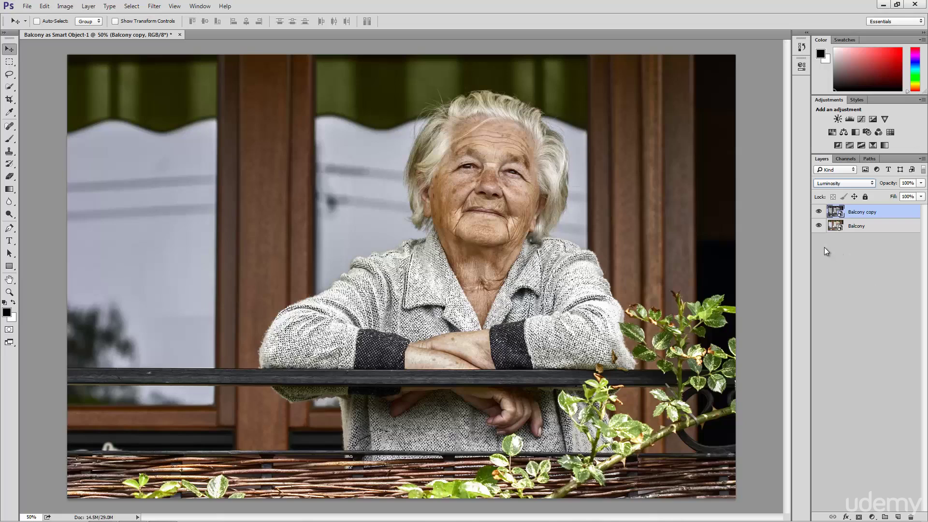
left_click(818, 211)
Add a layer mask to Balcony copy and invert it to black with Ctrl+I.
left_click(859, 516)
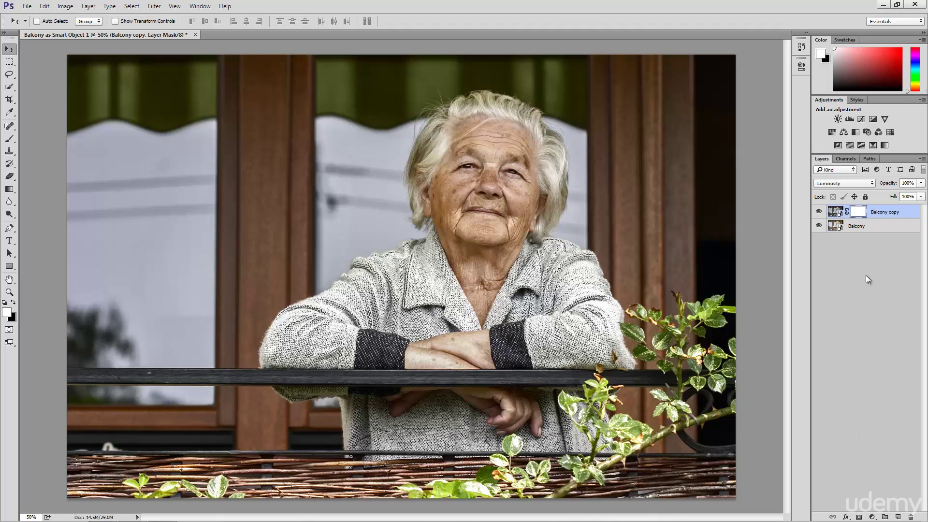
key("ctrl+i")
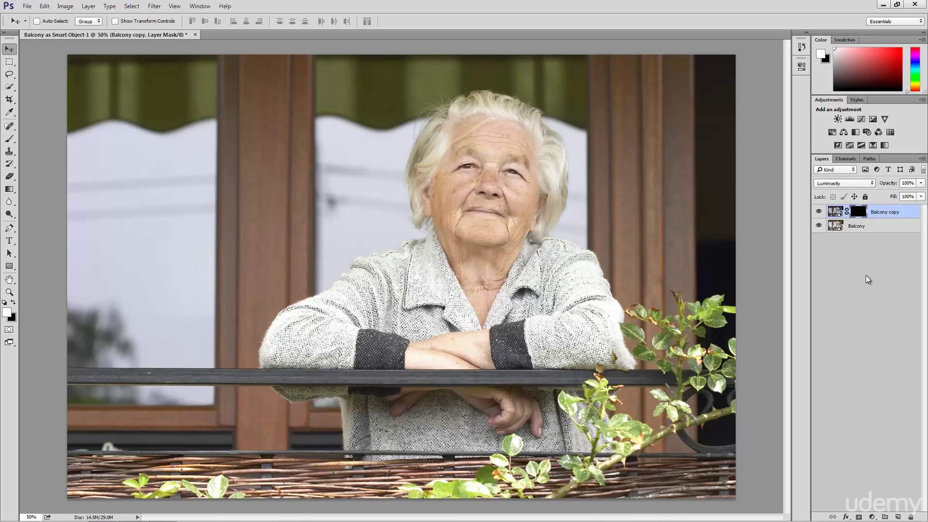
key("b")
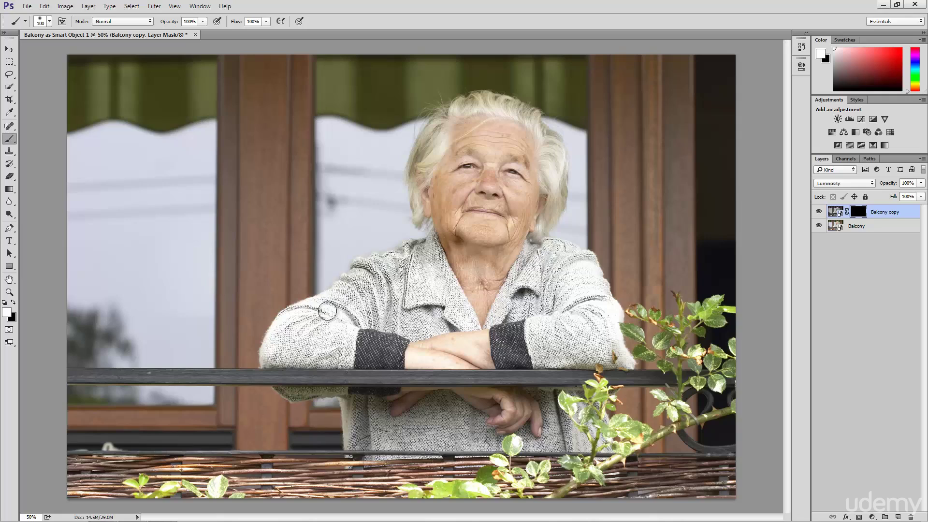
Paint the mask white over the left sleeve, right arm and forearms, and black along the railing.
mouse_move(328, 311)
left_mouse_down()
mouse_move(277, 345)
mouse_move(288, 370)
mouse_move(356, 355)
left_mouse_up()
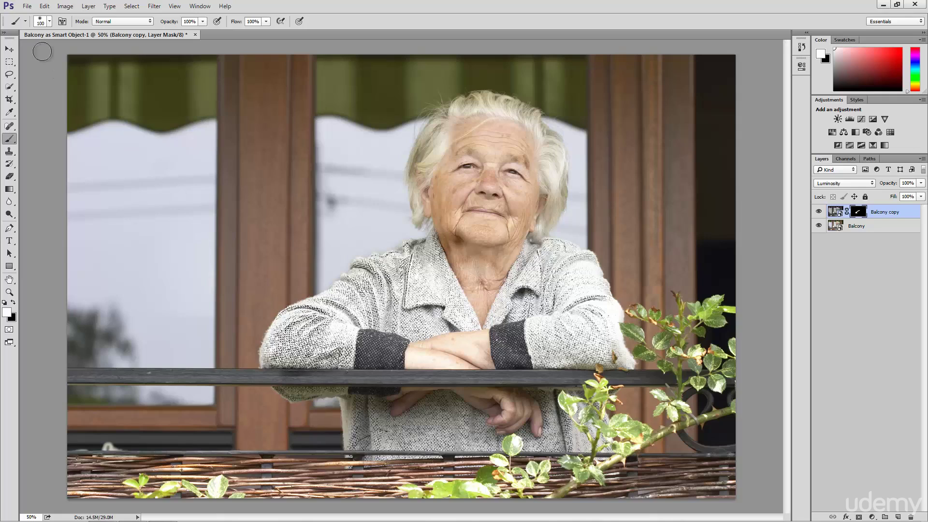
left_click(49, 21)
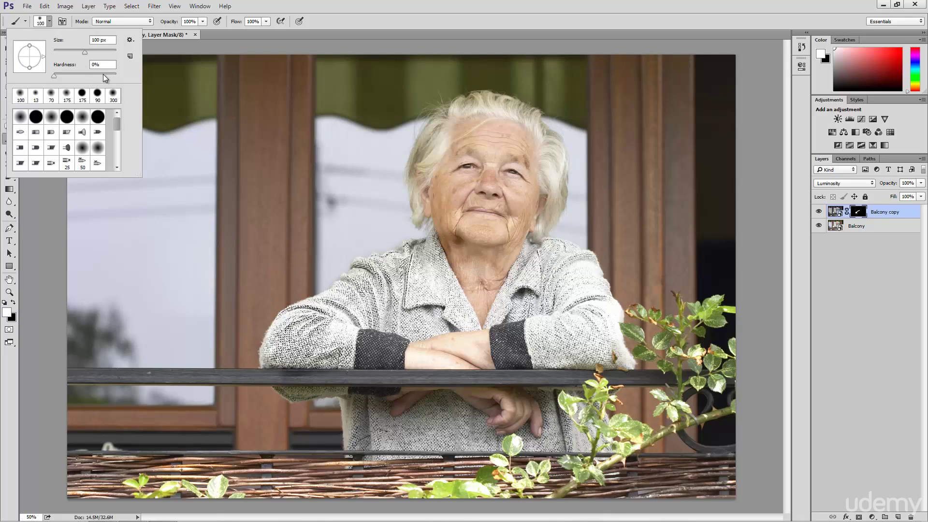
key("Return")
key("x")
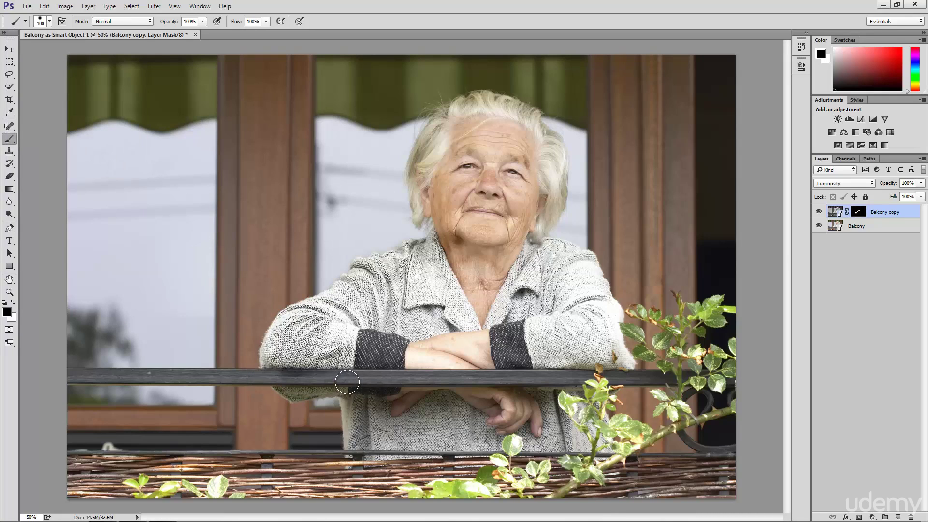
left_click_drag(254, 381, 321, 371)
key("x")
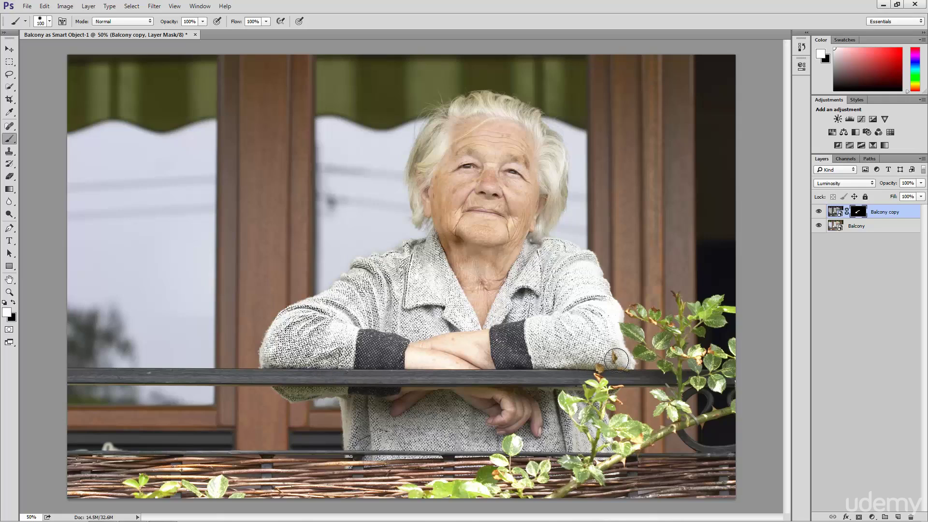
left_click(619, 361, "shift")
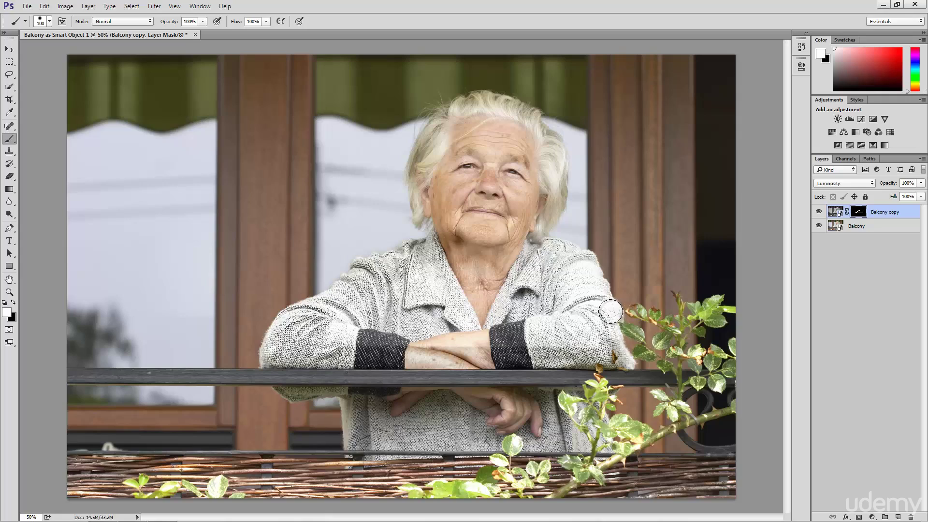
mouse_move(602, 303)
left_mouse_down()
mouse_move(586, 263)
mouse_move(526, 241)
mouse_move(541, 200)
mouse_move(531, 130)
mouse_move(485, 111)
mouse_move(451, 126)
mouse_move(437, 150)
mouse_move(428, 187)
mouse_move(438, 212)
mouse_move(447, 209)
mouse_move(447, 227)
mouse_move(408, 268)
left_mouse_up()
mouse_move(333, 336)
left_mouse_down()
mouse_move(604, 343)
mouse_move(357, 347)
mouse_move(312, 333)
mouse_move(600, 330)
mouse_move(333, 314)
mouse_move(590, 307)
mouse_move(394, 308)
mouse_move(364, 296)
mouse_move(584, 292)
mouse_move(387, 275)
mouse_move(581, 271)
mouse_move(430, 267)
mouse_move(539, 258)
mouse_move(445, 247)
mouse_move(498, 238)
mouse_move(519, 194)
mouse_move(522, 167)
mouse_move(488, 144)
mouse_move(458, 153)
mouse_move(474, 242)
mouse_move(474, 221)
left_mouse_up()
Enlarge the brush to paint the face white, then use a smaller black brush to clean edges.
key("bracketright")
key("bracketright")
key("bracketright")
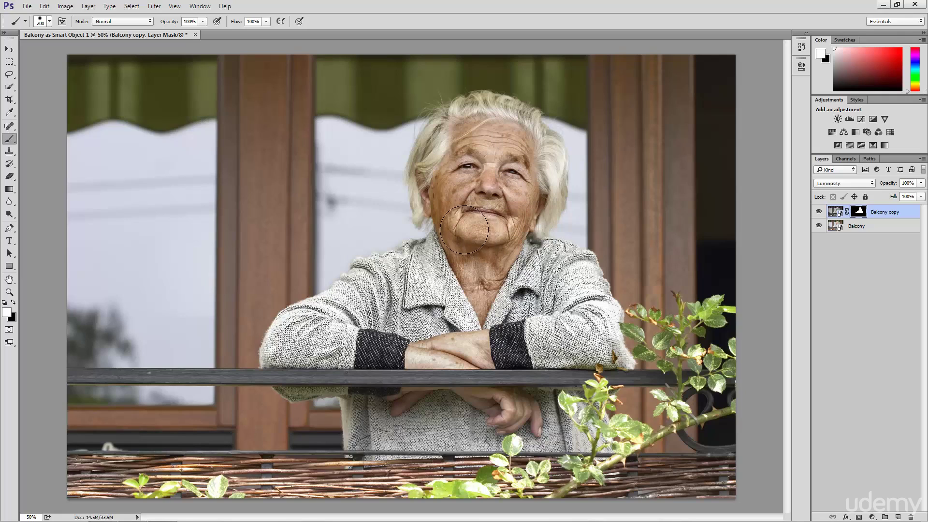
key("x")
key("bracketleft")
key("bracketleft")
key("bracketleft")
key("bracketleft")
key("bracketleft")
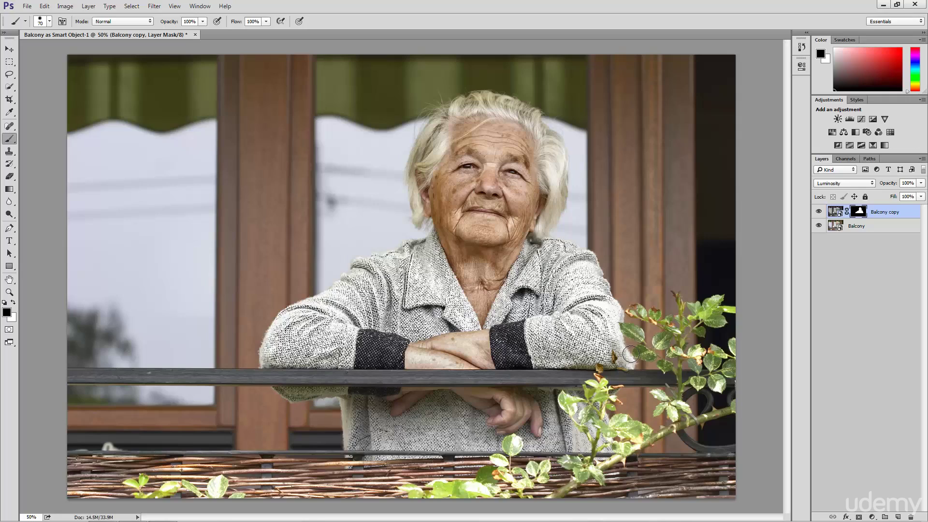
key("x")
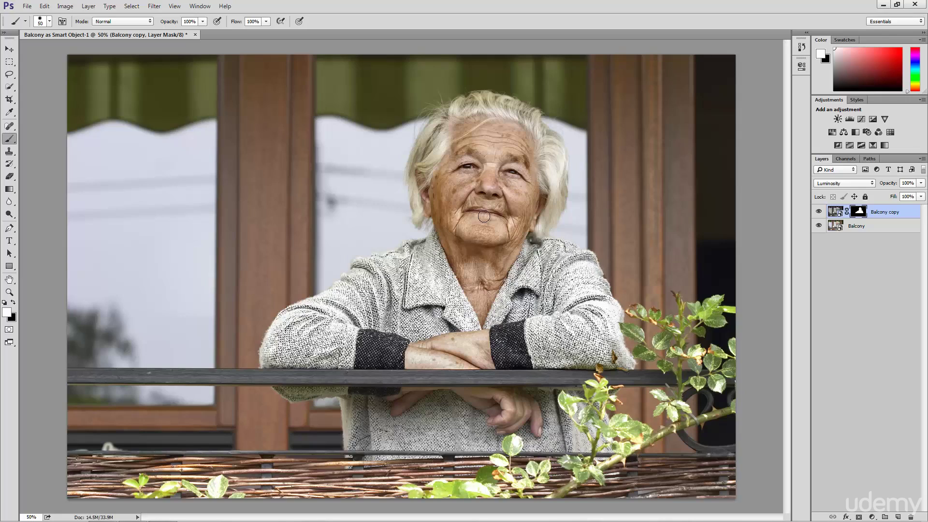
With a 0% hardness brush, paint grit into the top of the hair and from cheek to forehead.
left_click(49, 21)
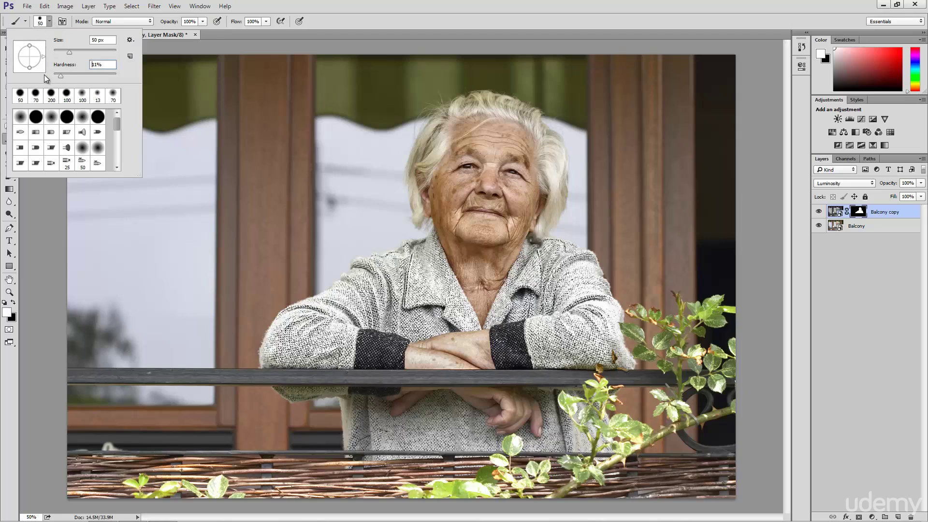
key("Return")
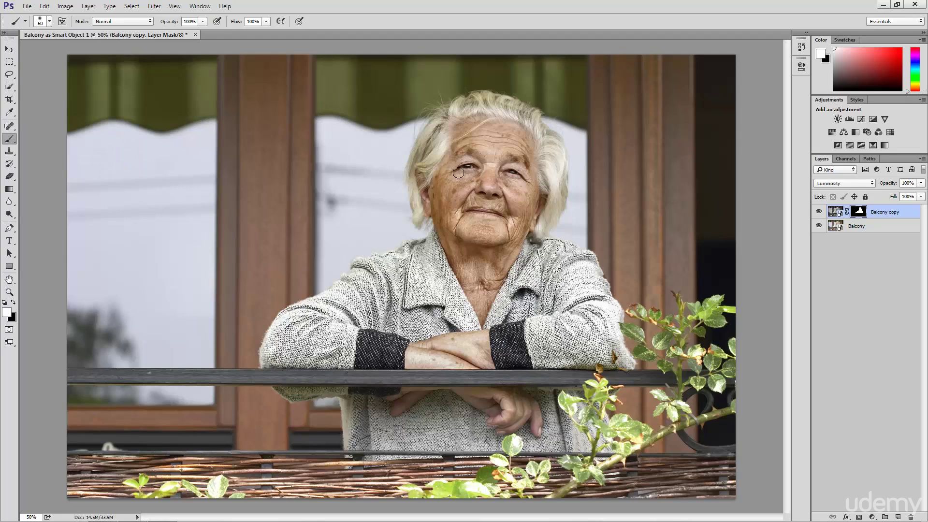
key("bracketright")
key("bracketright")
key("bracketright")
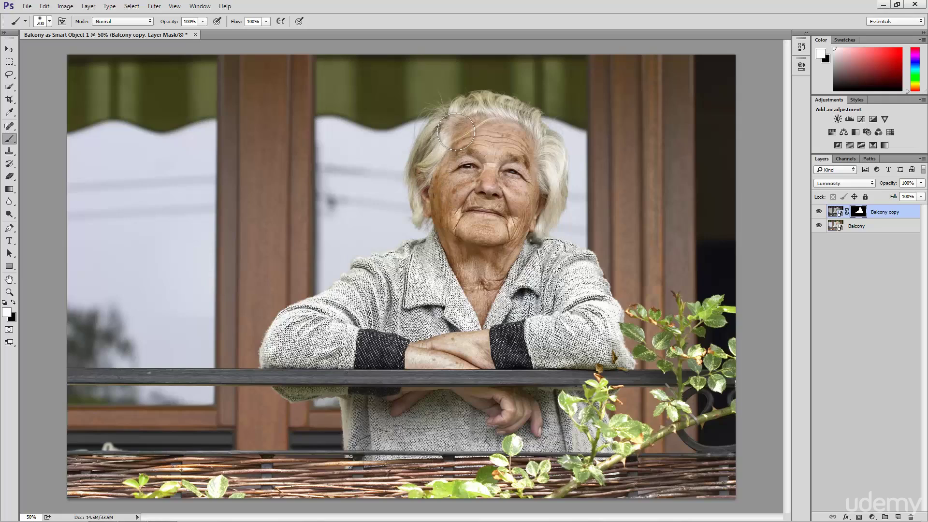
key("bracketleft")
key("bracketleft")
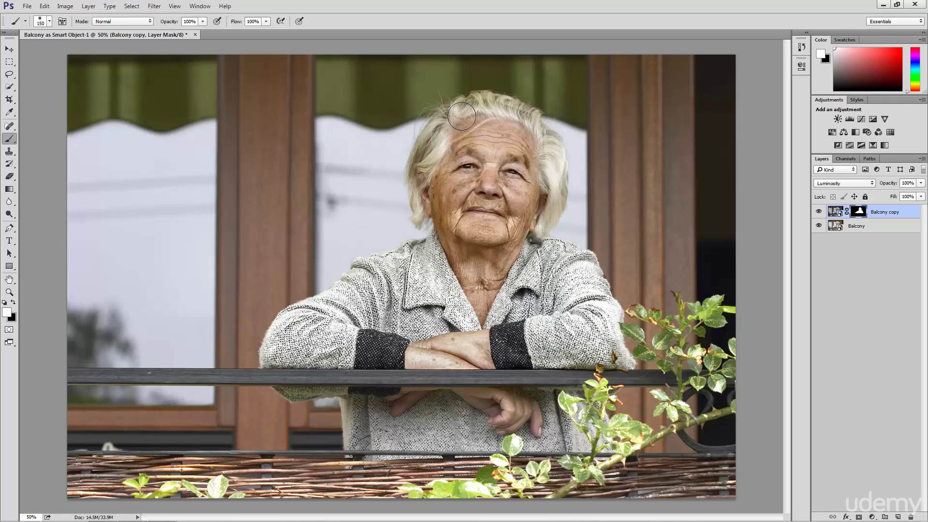
key("bracketleft")
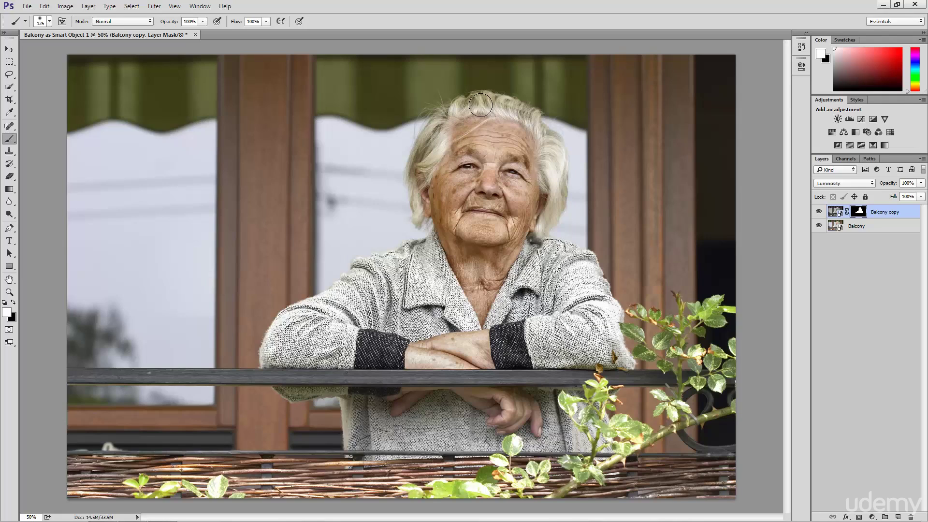
left_click_drag(480, 105, 532, 124)
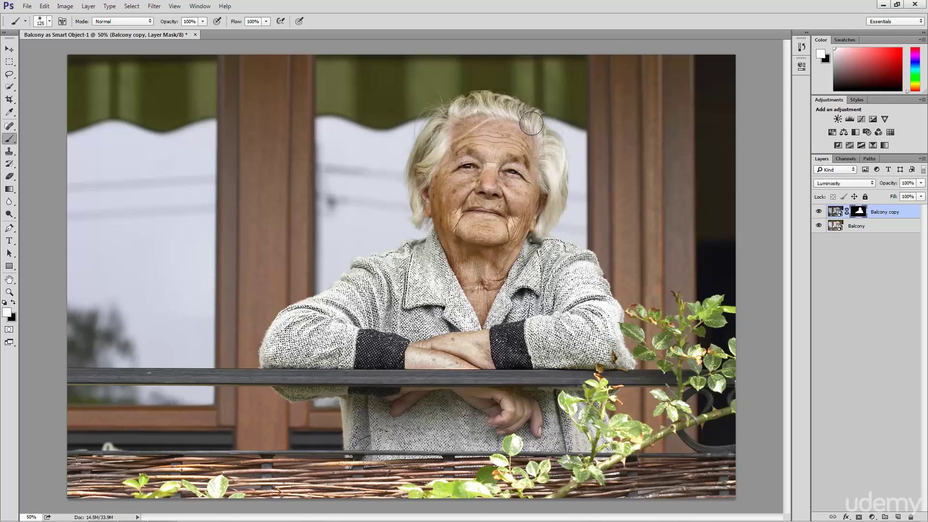
key("bracketright")
key("bracketright")
key("bracketright")
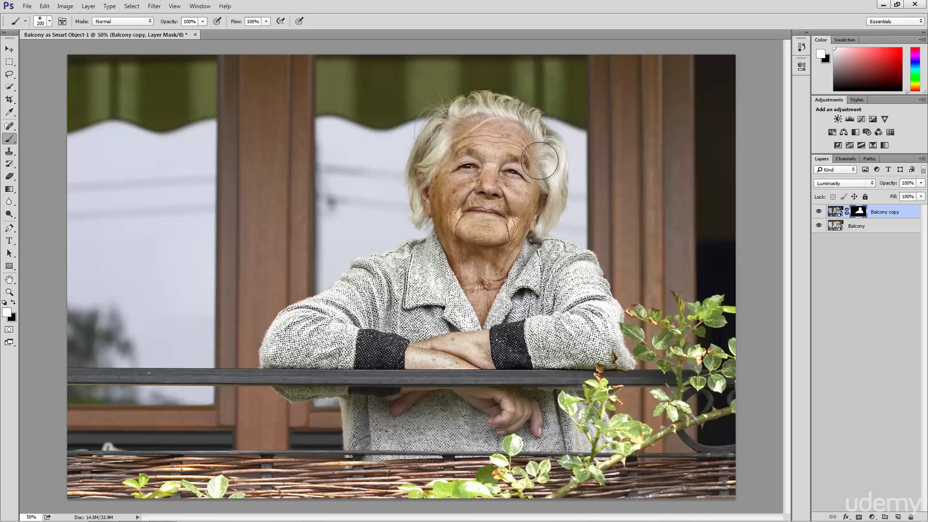
key("bracketright")
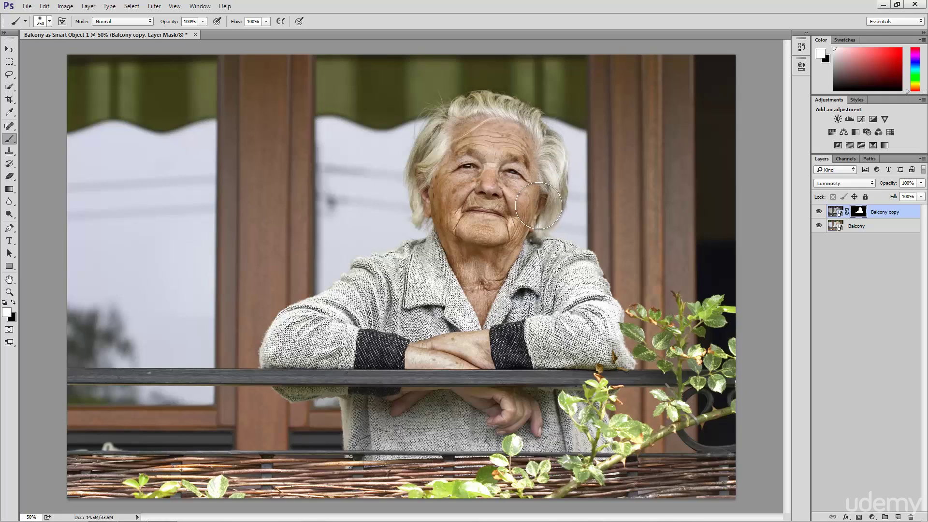
mouse_move(539, 205)
left_mouse_down()
mouse_move(476, 133)
mouse_move(444, 150)
mouse_move(535, 196)
mouse_move(527, 172)
left_mouse_up()
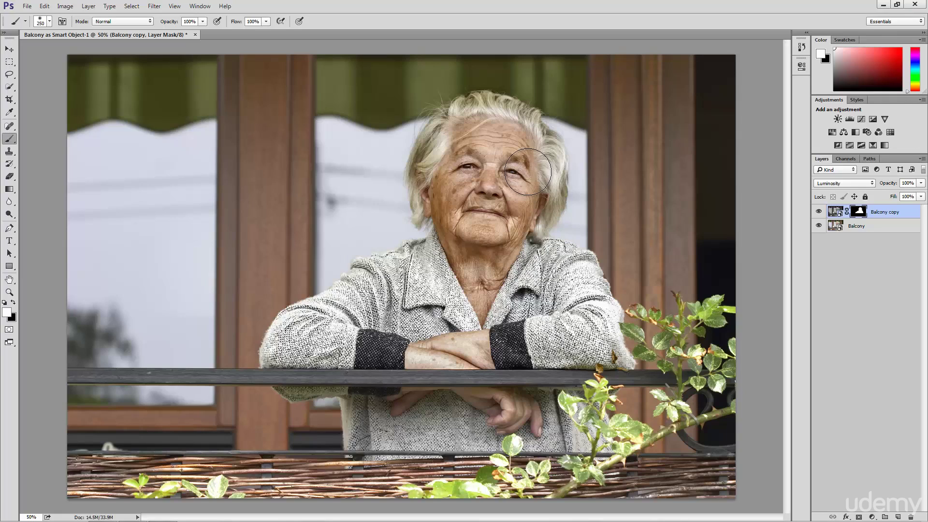
Paint black on the mask over the railing and leaves to hide the gritty detail there.
key("x")
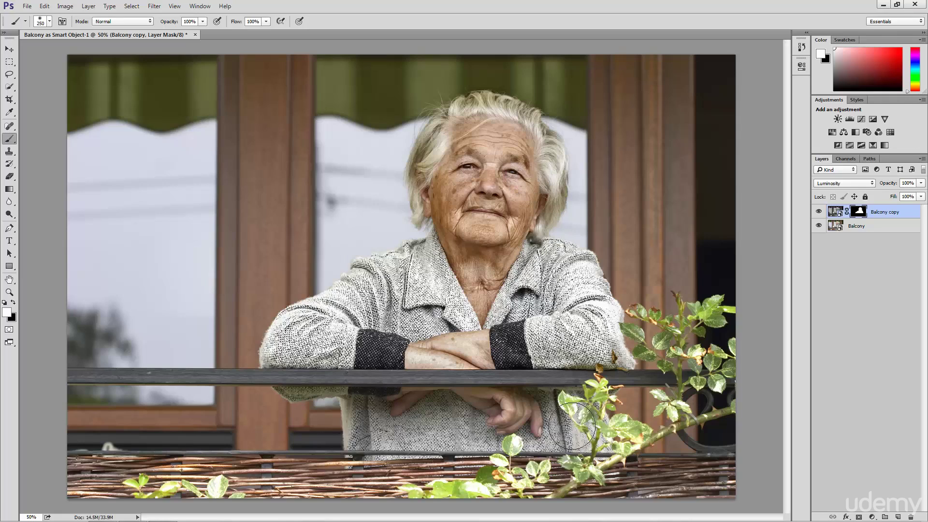
mouse_move(565, 393)
left_mouse_down()
mouse_move(617, 393)
mouse_move(622, 381)
mouse_move(619, 392)
left_mouse_up()
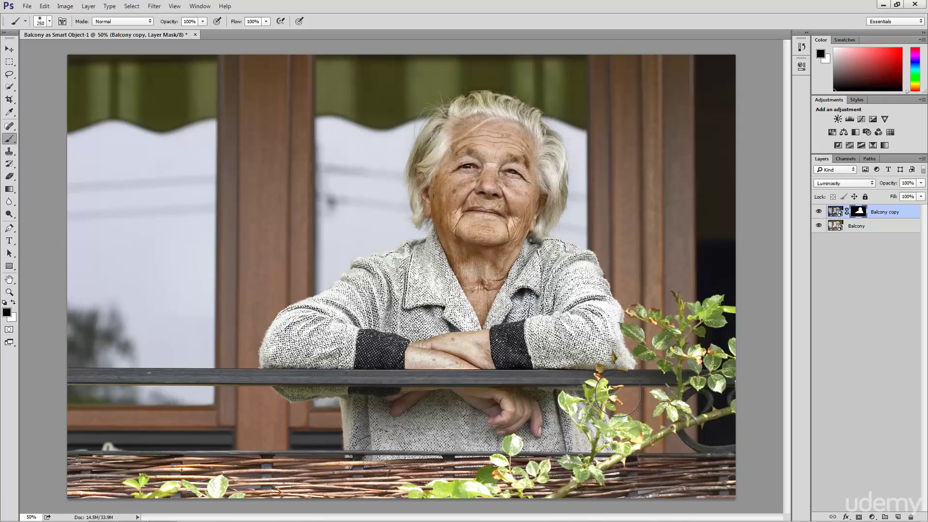
left_click_drag(618, 392, 616, 393)
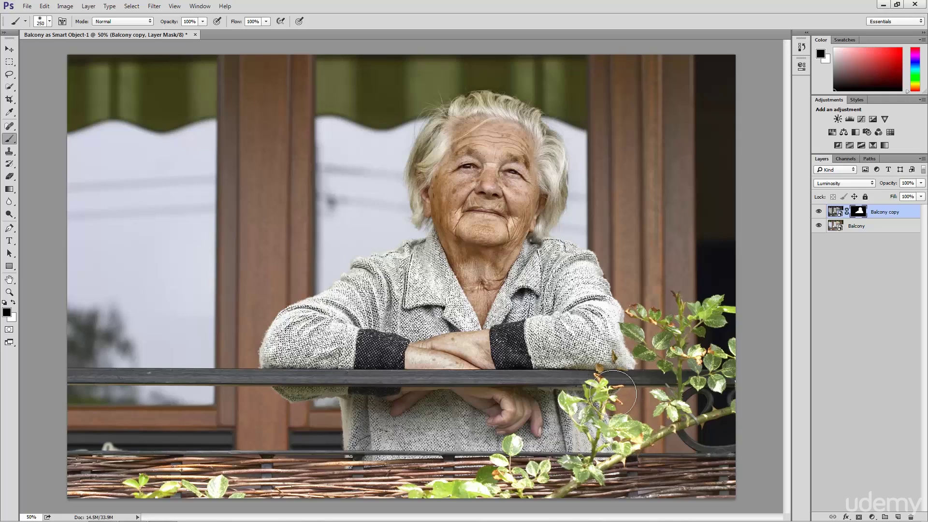